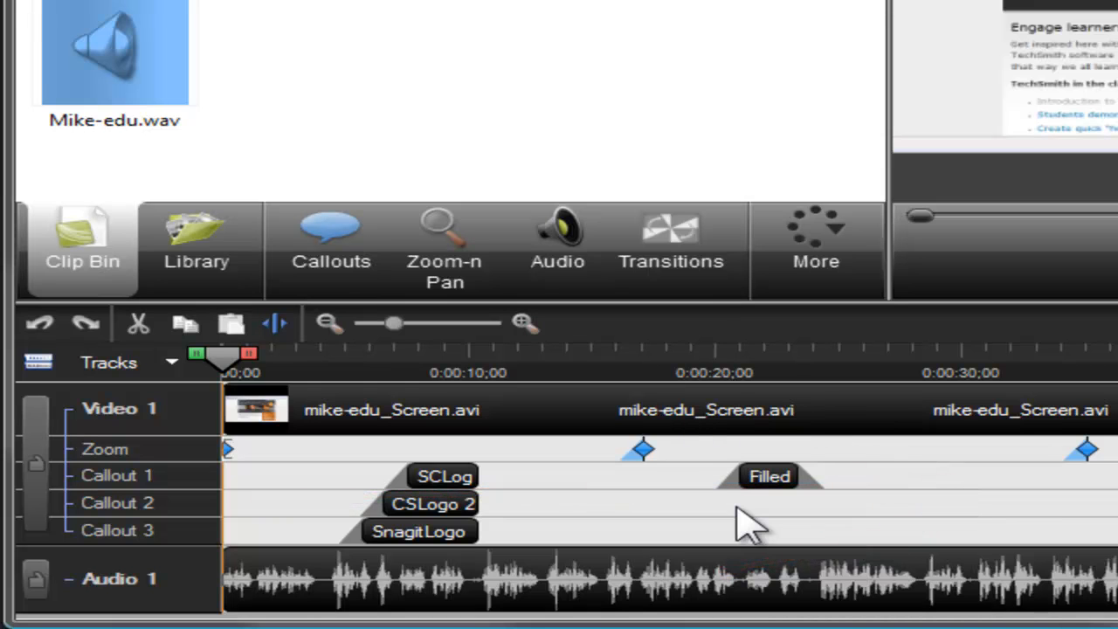
left_click(523, 327)
left_click(523, 327)
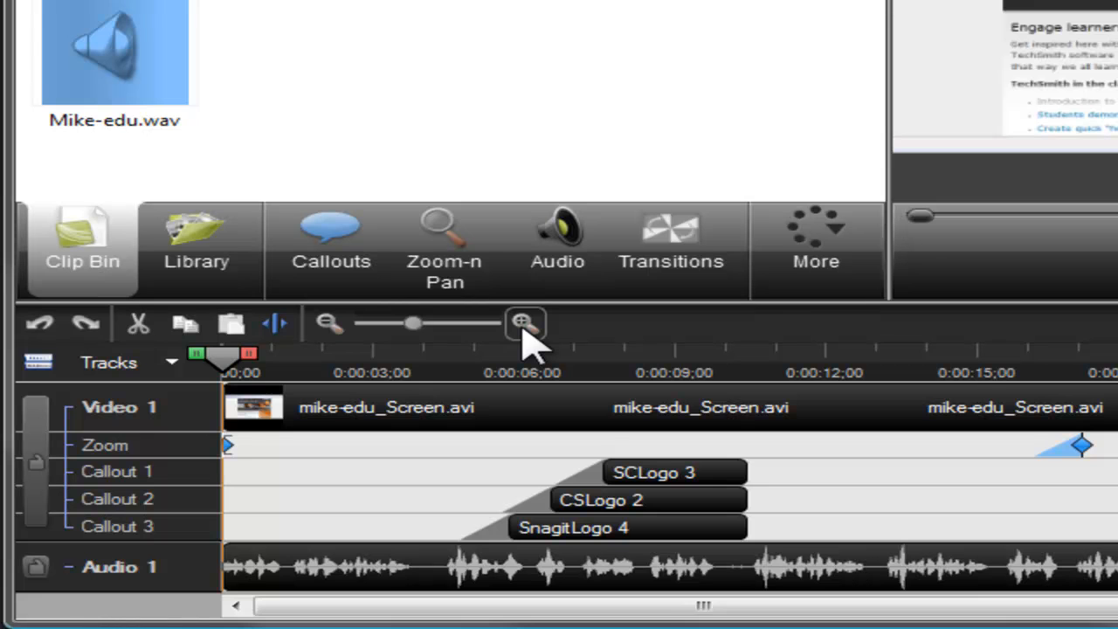
left_click(332, 325)
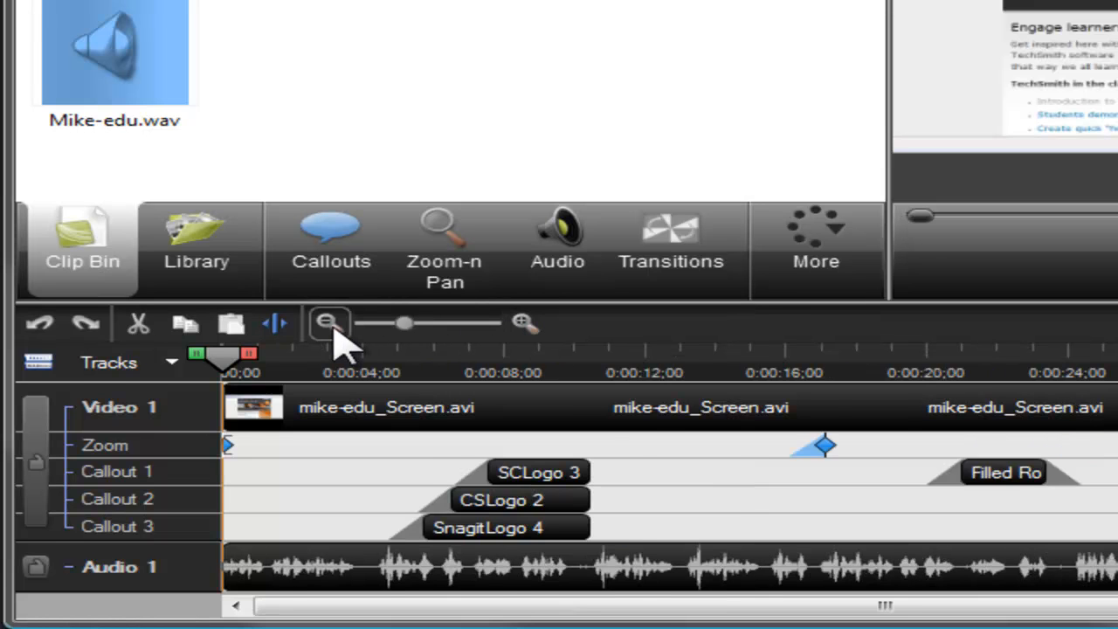
left_click(328, 325)
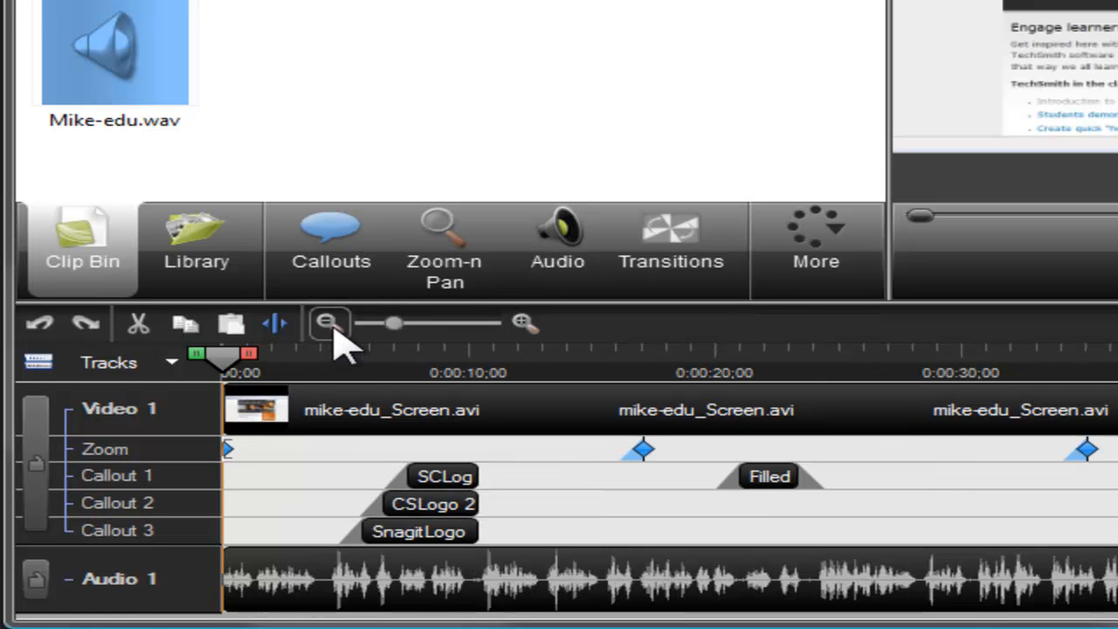
Step: Move the SCLogo 3 callout to start at 0:00:11;06, extend its beginning to about 0:00:09 and shorten its end to about 0:00:14
left_click(465, 486)
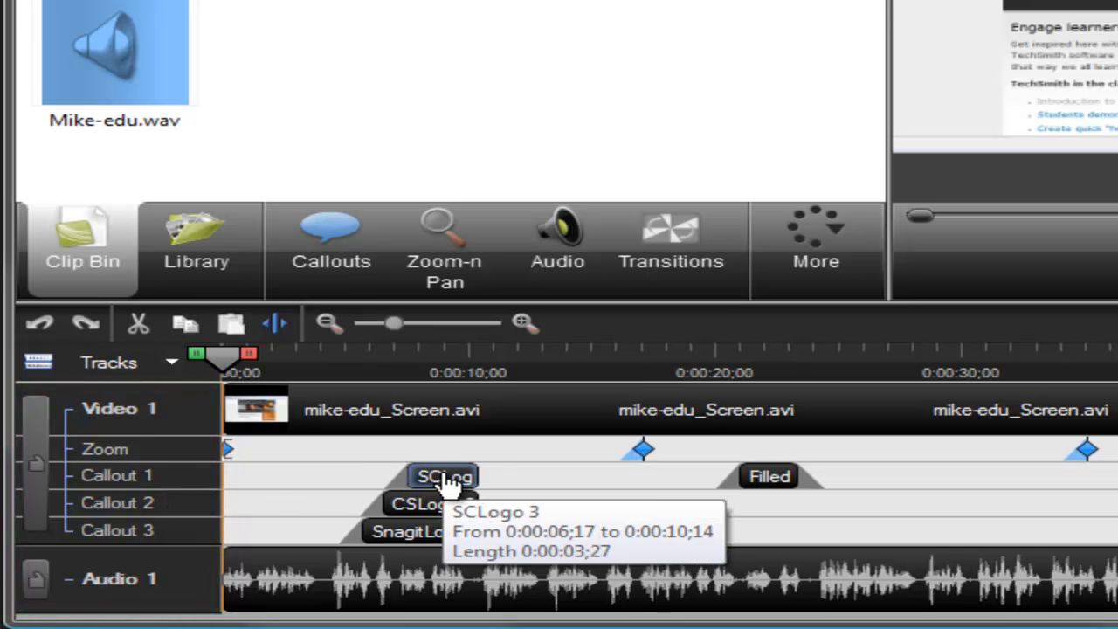
left_click_drag(446, 484, 559, 484)
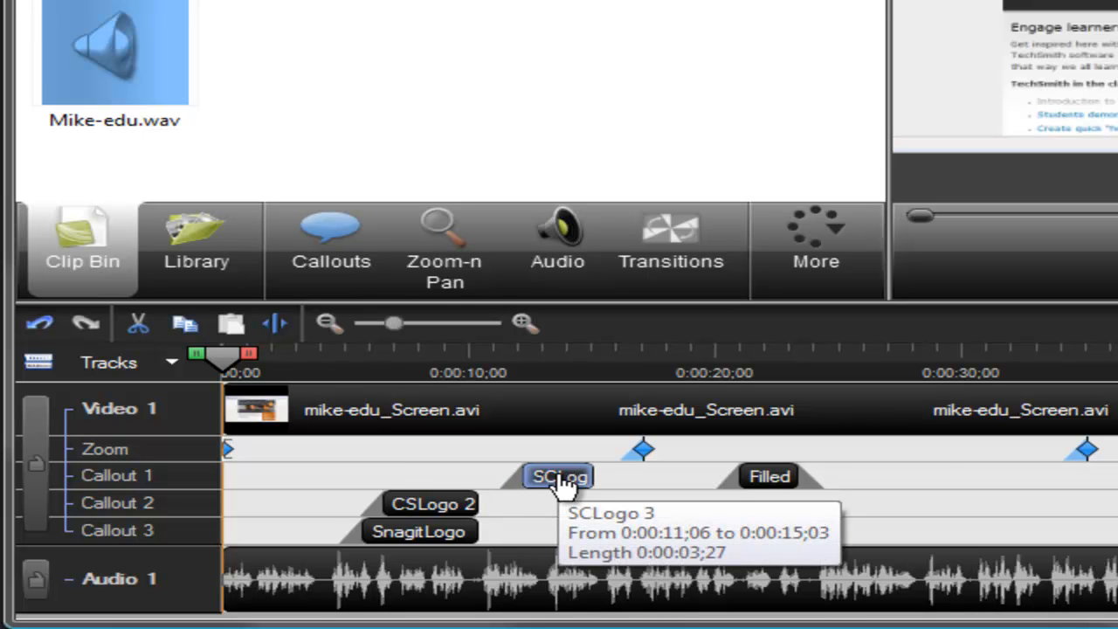
left_click_drag(524, 476, 463, 474)
left_click_drag(594, 476, 568, 475)
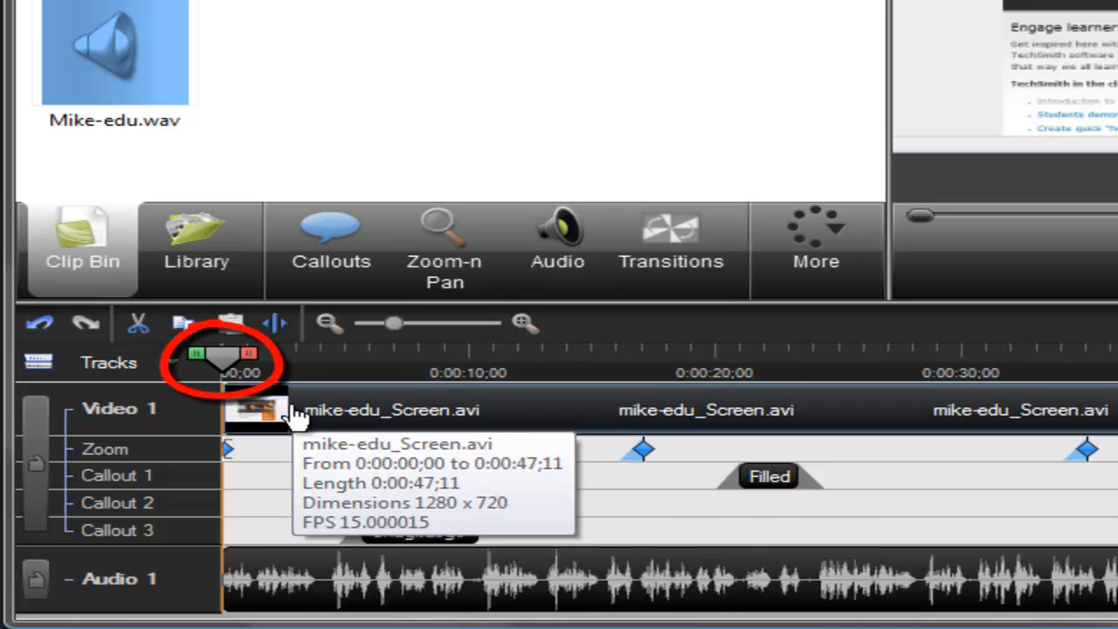
Step: Select the timeline range from about 0:00:11 to 0:00:21 and collapse the selection back to the playhead
left_click_drag(245, 391, 440, 396)
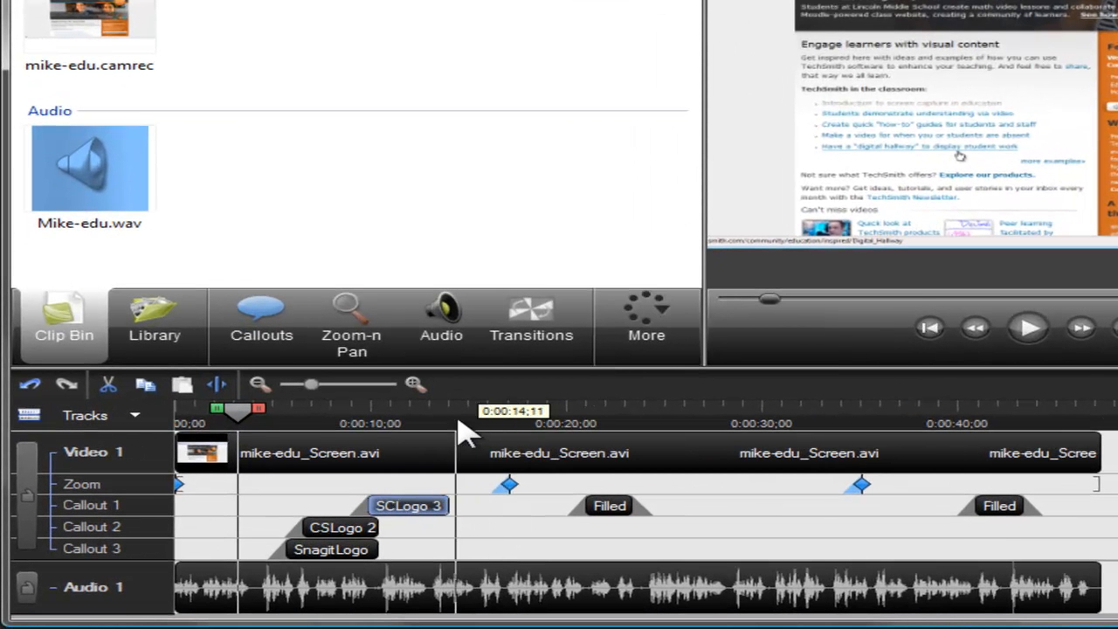
left_click(458, 421)
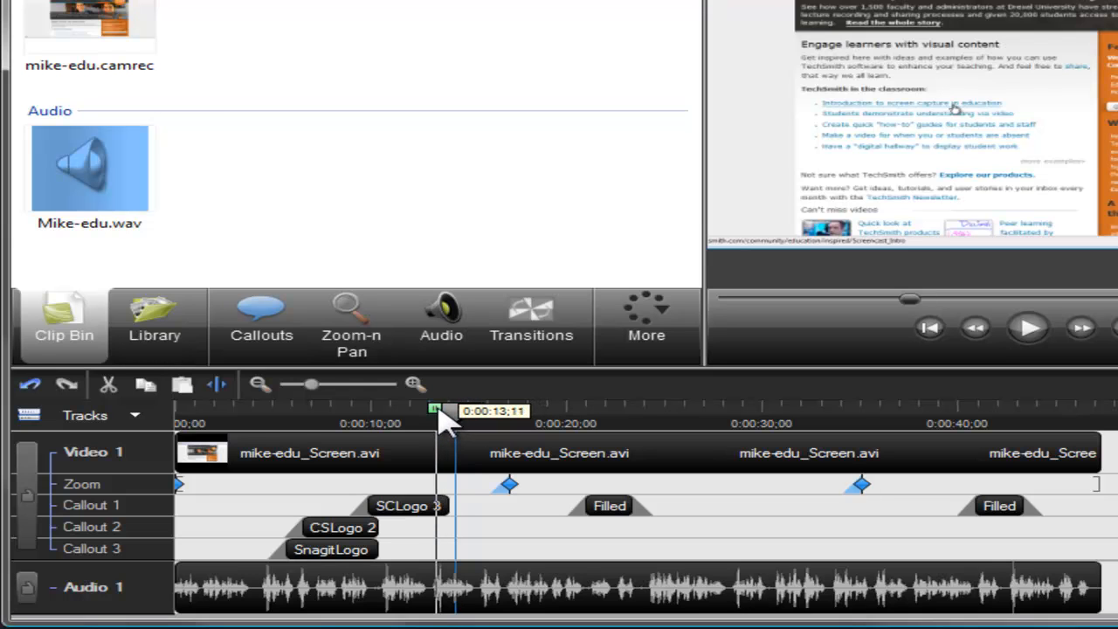
left_click_drag(443, 419, 376, 422)
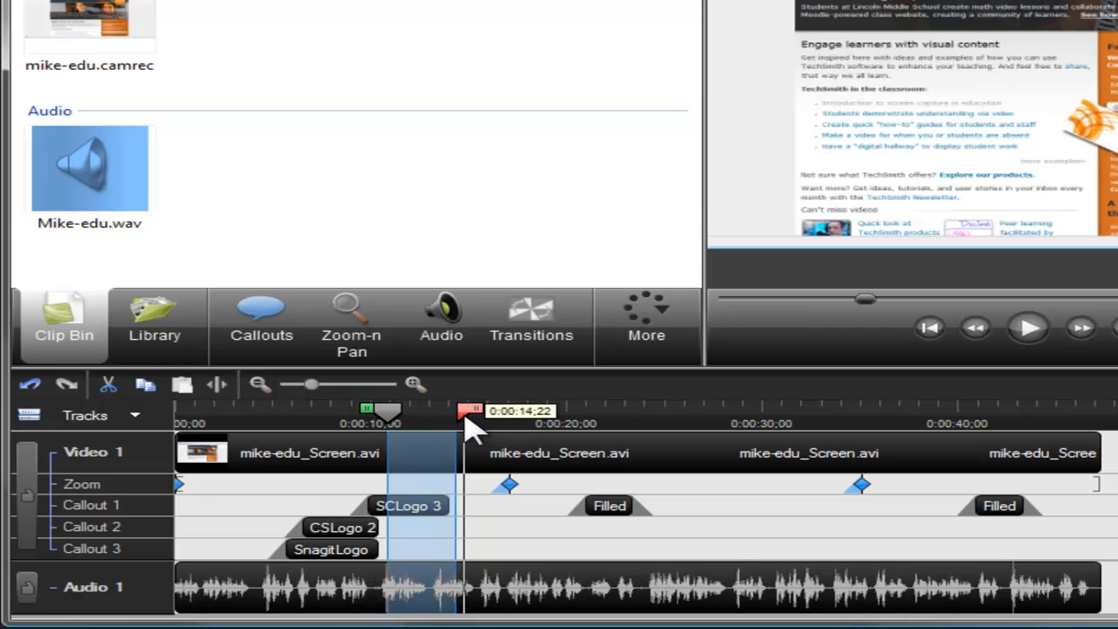
left_click_drag(465, 411, 588, 414)
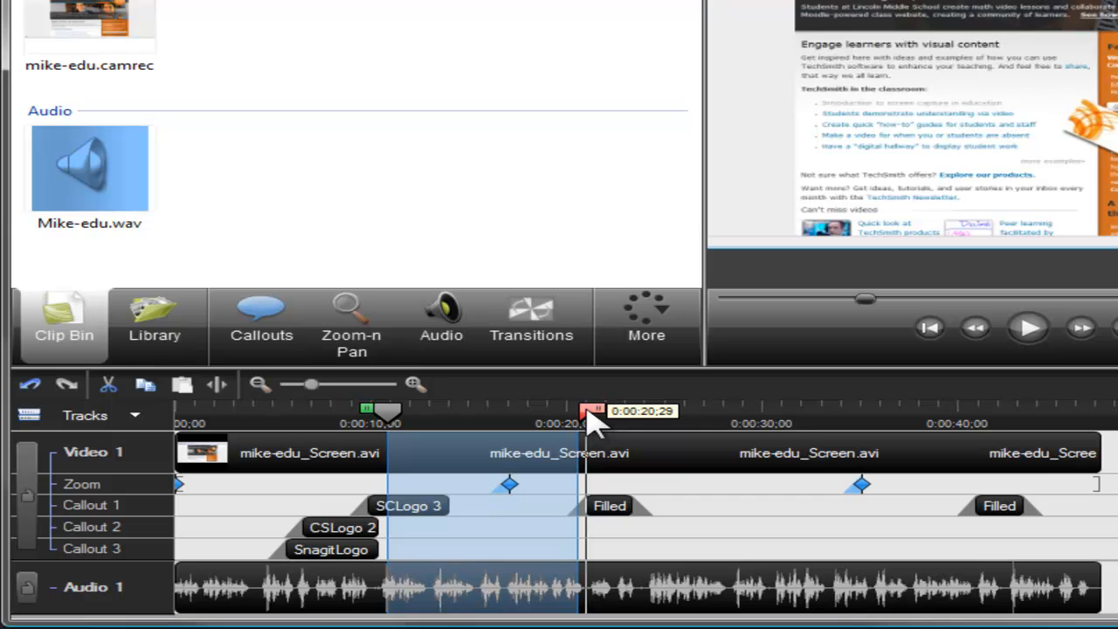
left_click(391, 416)
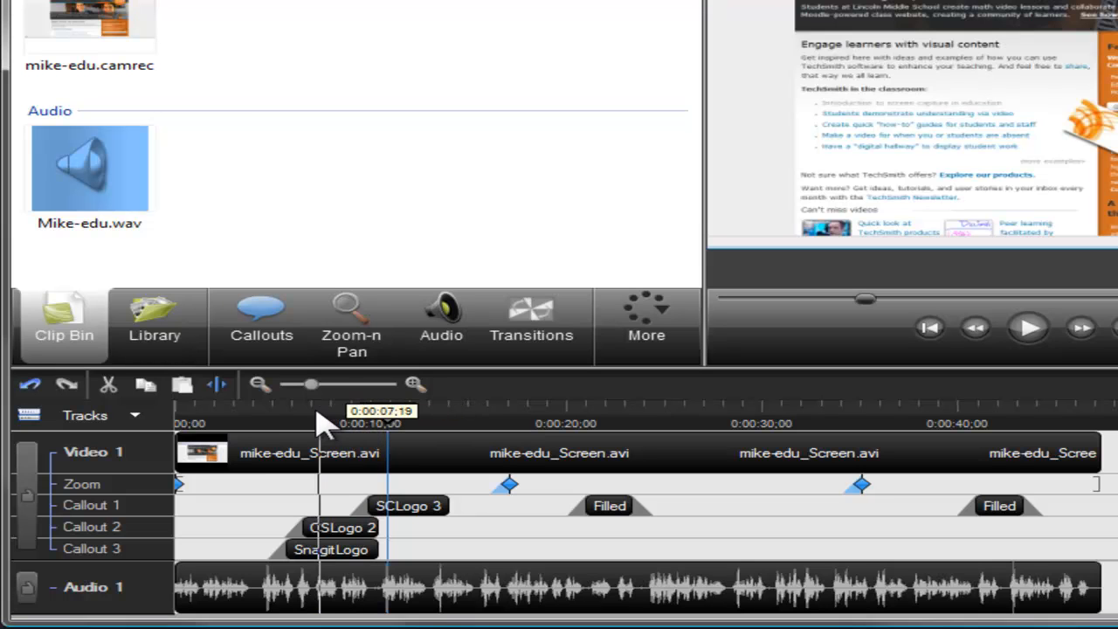
Step: Split the video and audio clips at about 0:00:04 on the timeline
left_click(257, 412)
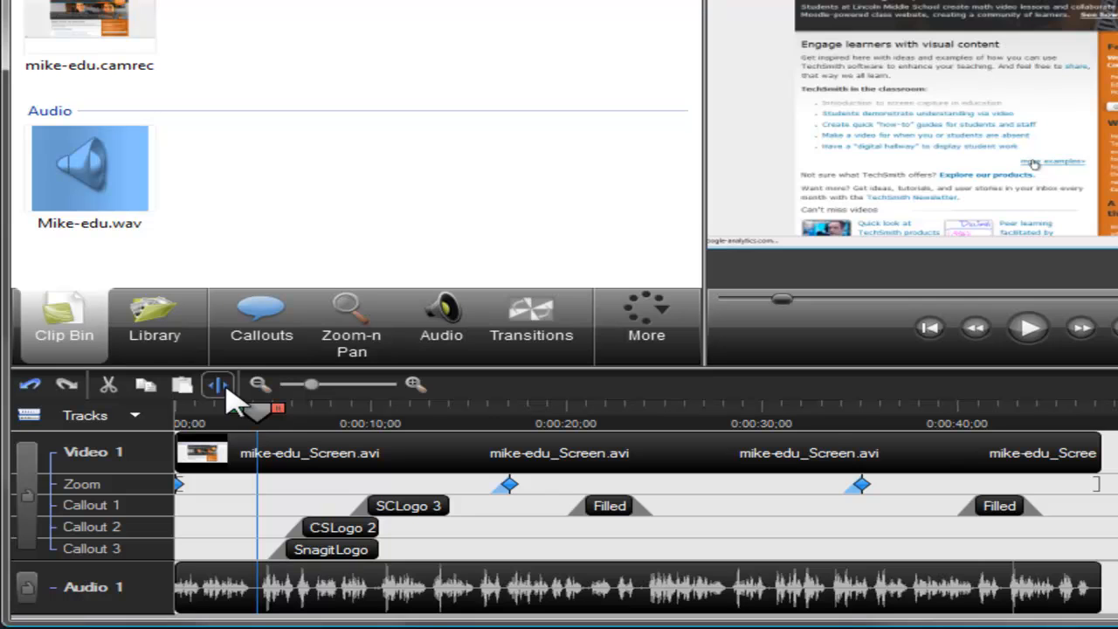
left_click(226, 389)
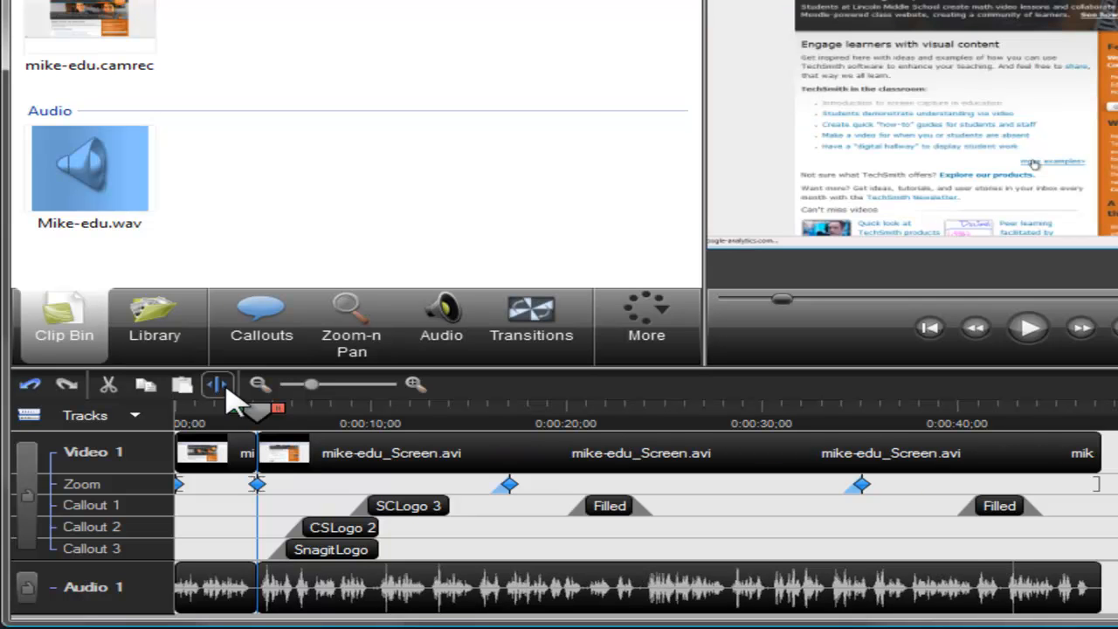
Step: Cut the range from about 0:00:01 to the split at 0:00:04, undo the cut and clear the selection
left_click_drag(257, 409, 174, 411)
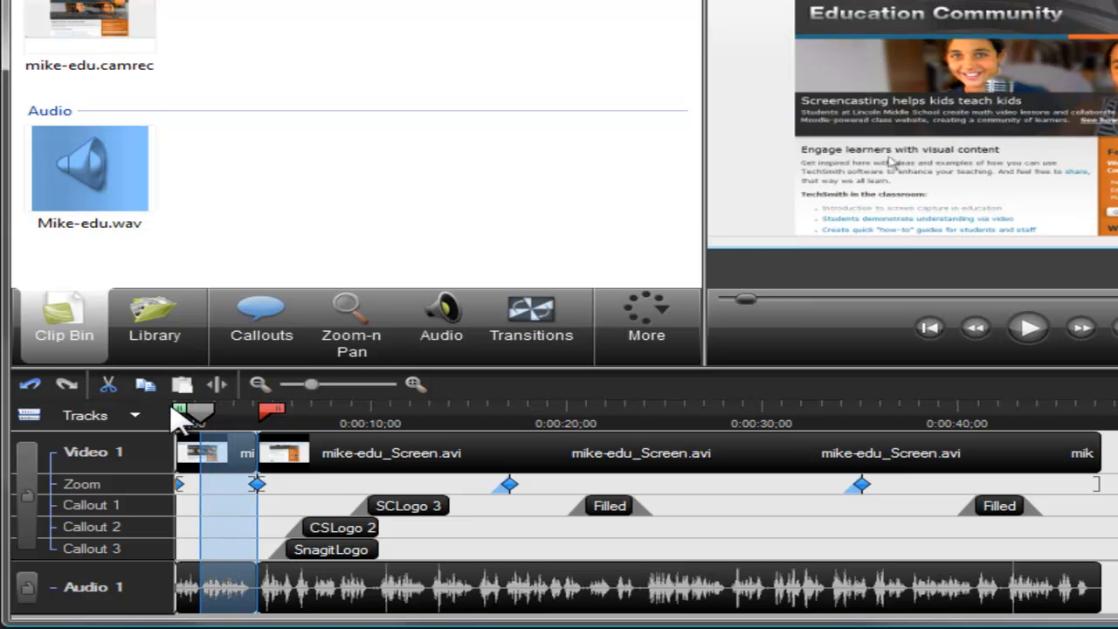
left_click(99, 392)
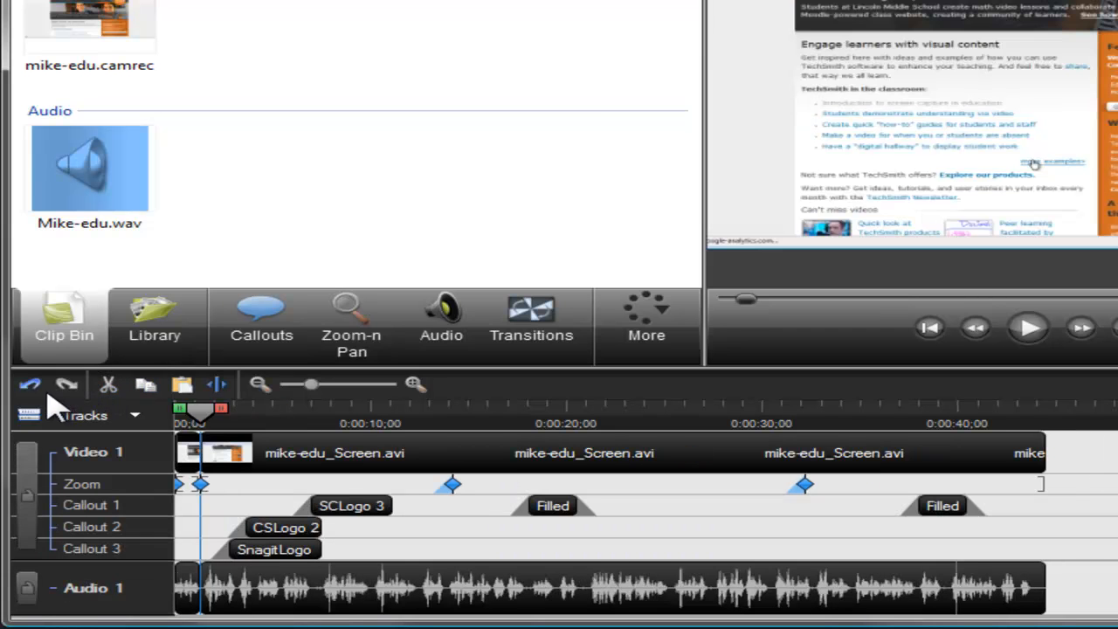
left_click(33, 387)
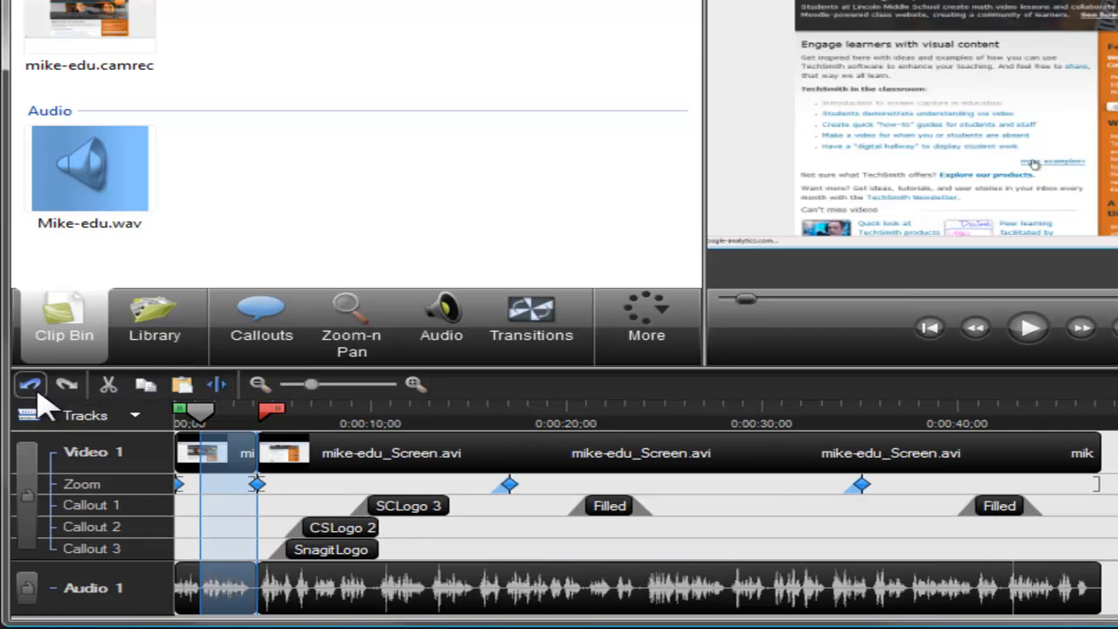
double_click(303, 410)
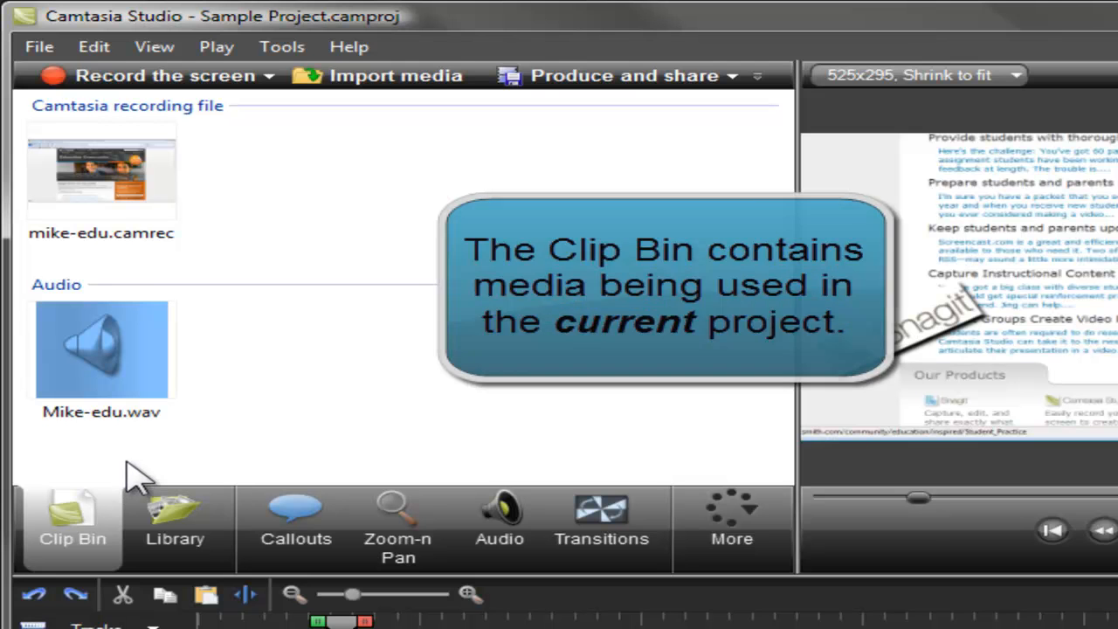
Step: Expand the Rounded Angles folder in the Library and add the timeline range from 0:00:03;25 to 0:00:06;15 to the library
left_click(170, 517)
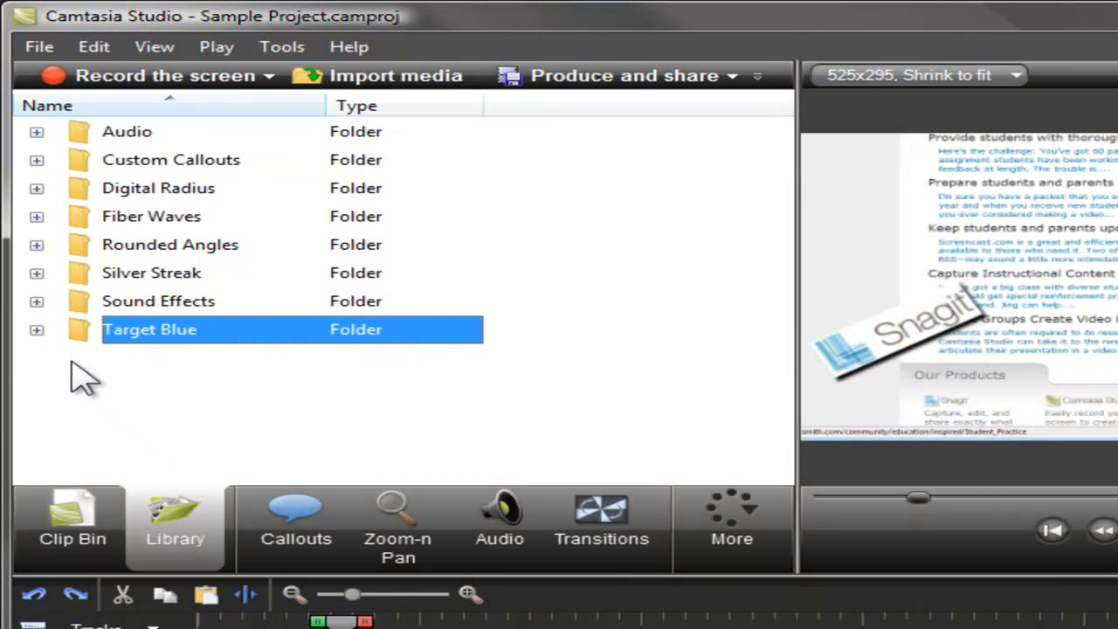
left_click(37, 245)
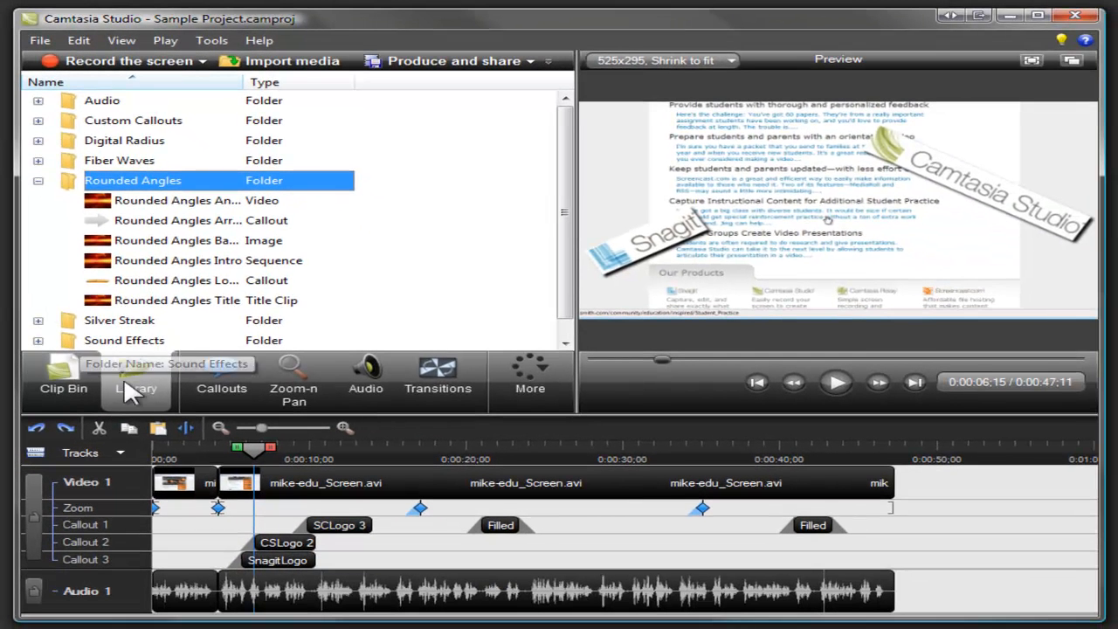
left_click_drag(233, 449, 194, 450)
right_click(235, 485)
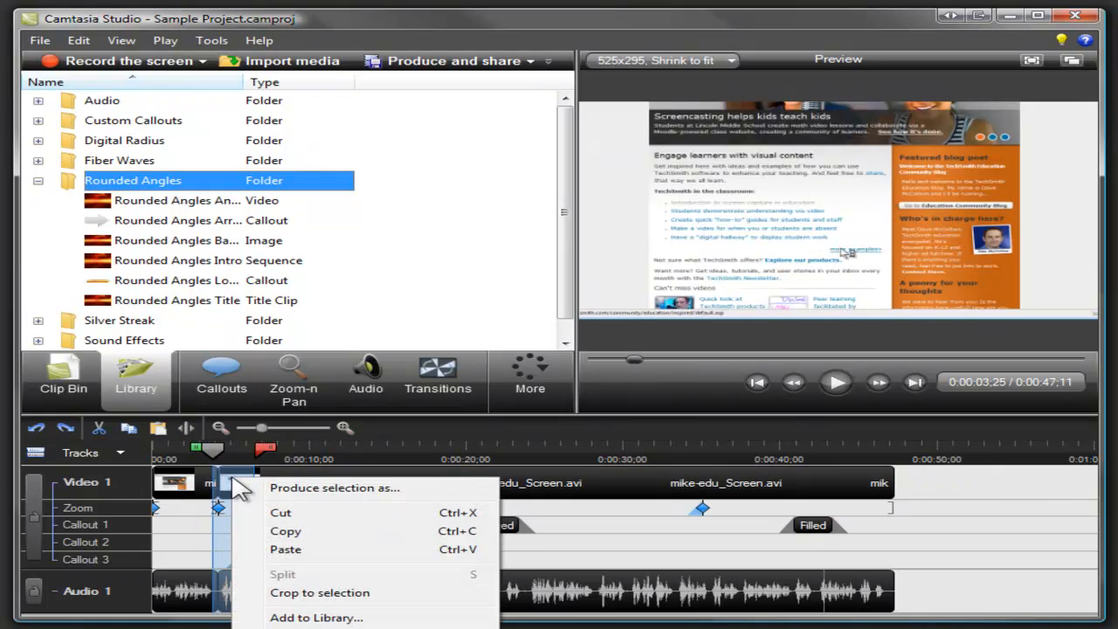
left_click(276, 616)
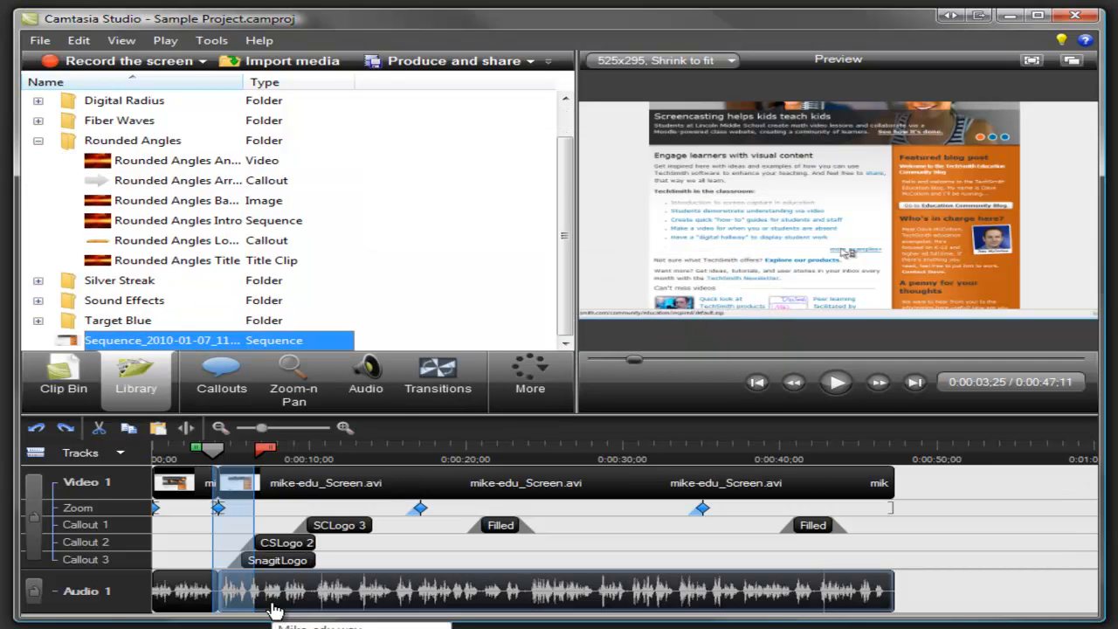
Step: Insert the Rounded Angles Title clip from the library at the start of the Video 1 track
left_click_drag(225, 261, 220, 337)
left_click_drag(163, 426, 163, 486)
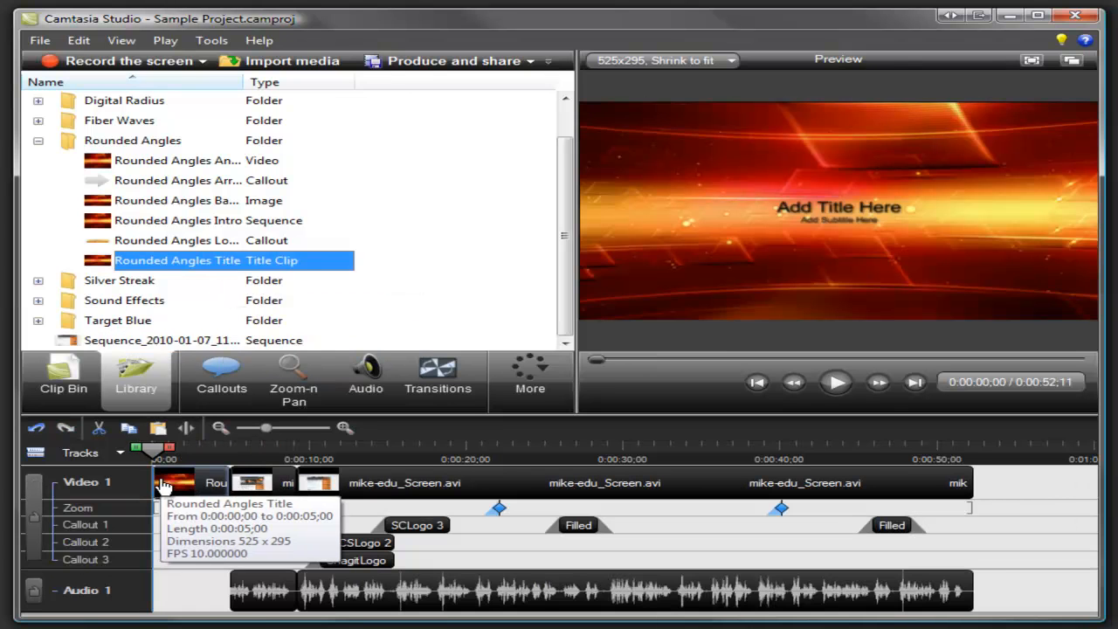
Step: Add an arrow callout at 0:00:05;24, shrink it and place it over the banner pointing at the first girl's face
left_click(243, 459)
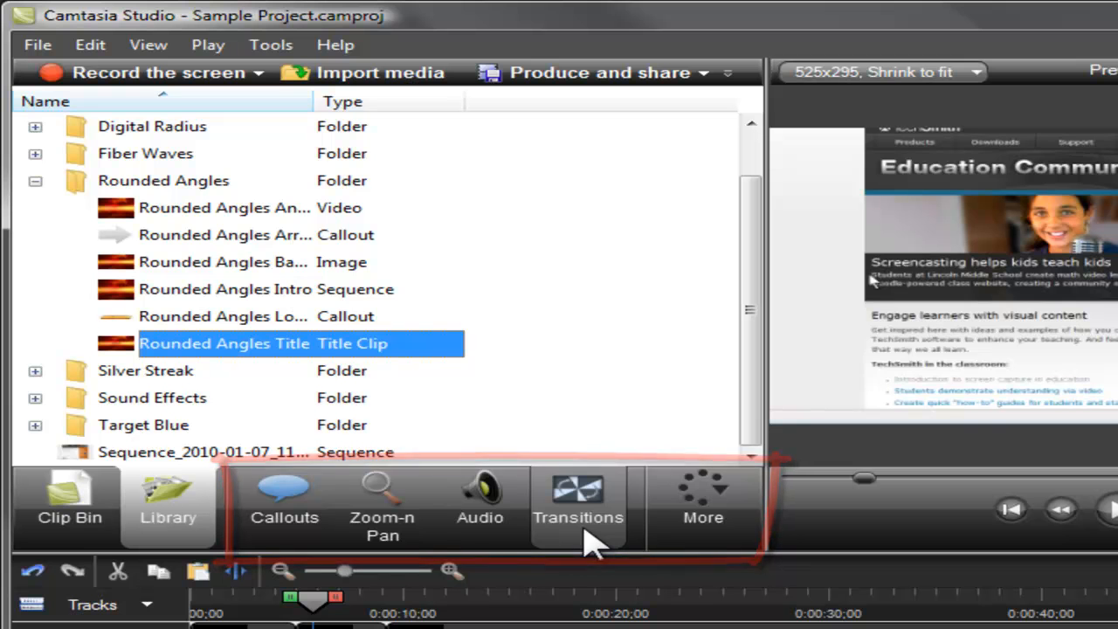
left_click(288, 523)
left_click(135, 218)
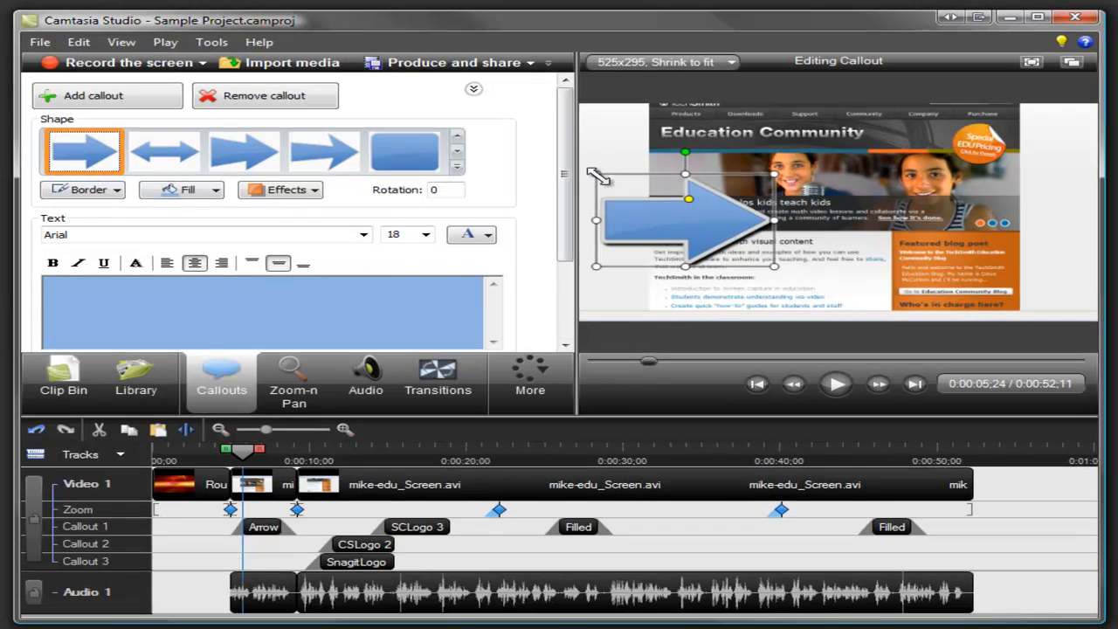
left_click_drag(597, 174, 674, 174)
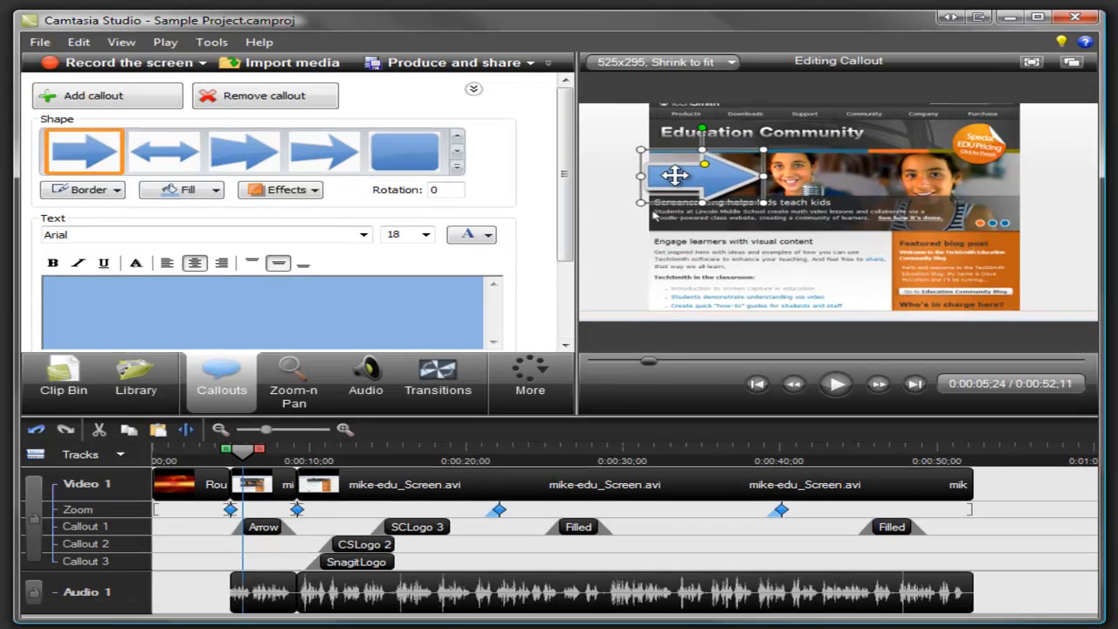
Step: Add a Fade through black transition between the Rounded Angles Title clip and the first mike-edu_Screen.avi clip, and return to the timeline
left_click(446, 366)
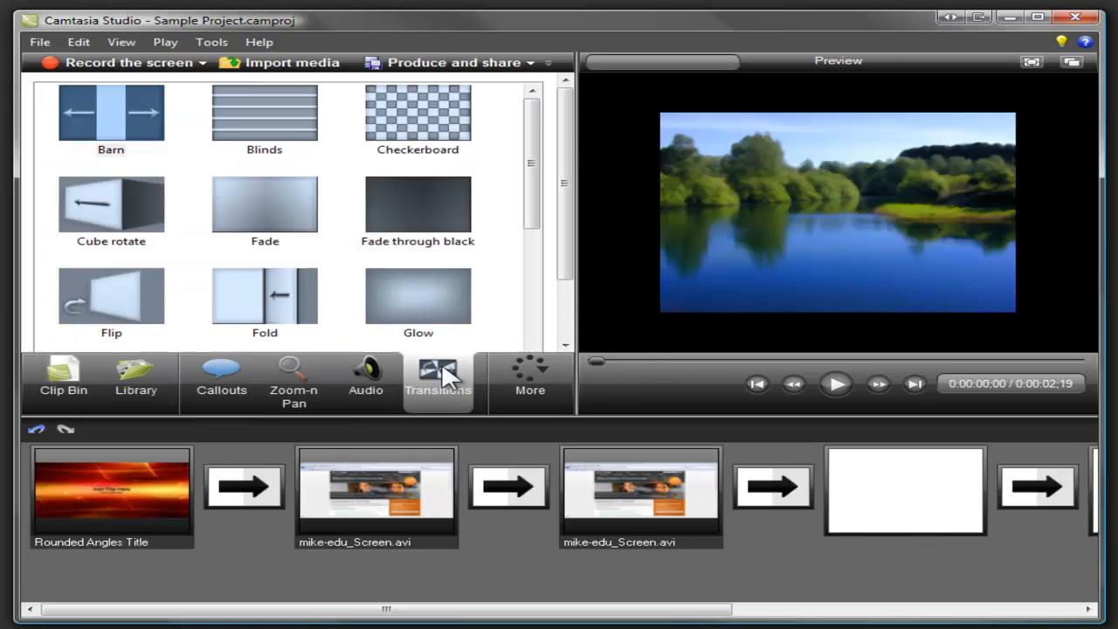
left_click_drag(434, 215, 257, 484)
left_click(77, 392)
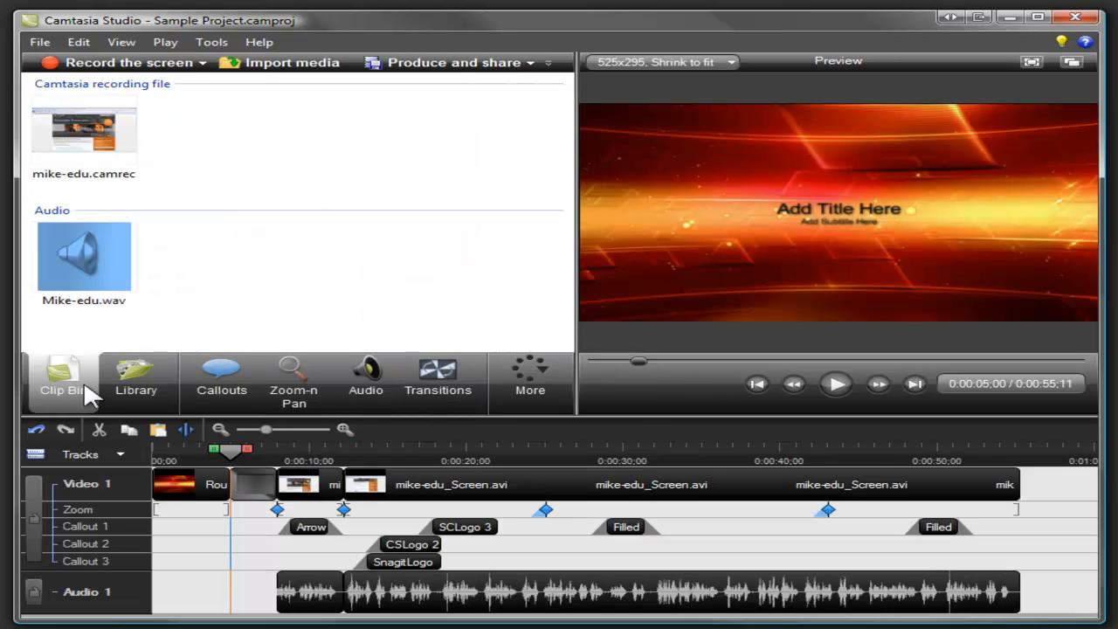
Step: Create a Zoom-n-Pan keyframe at 0:00:13;03 with a smaller zoom frame centred on the page's article text
left_click(358, 450)
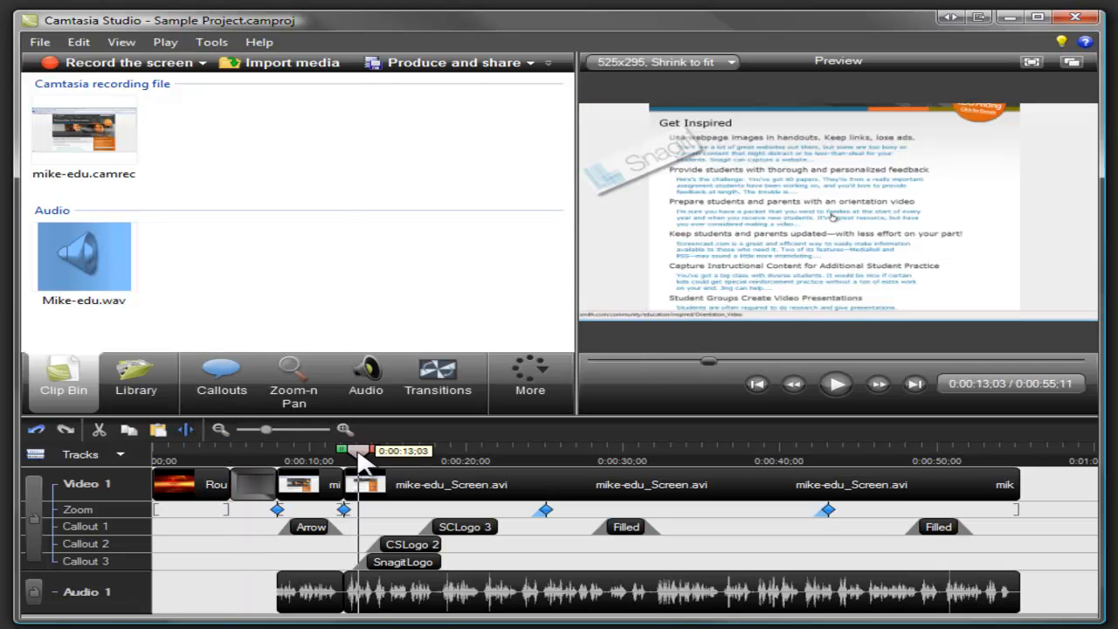
left_click(292, 384)
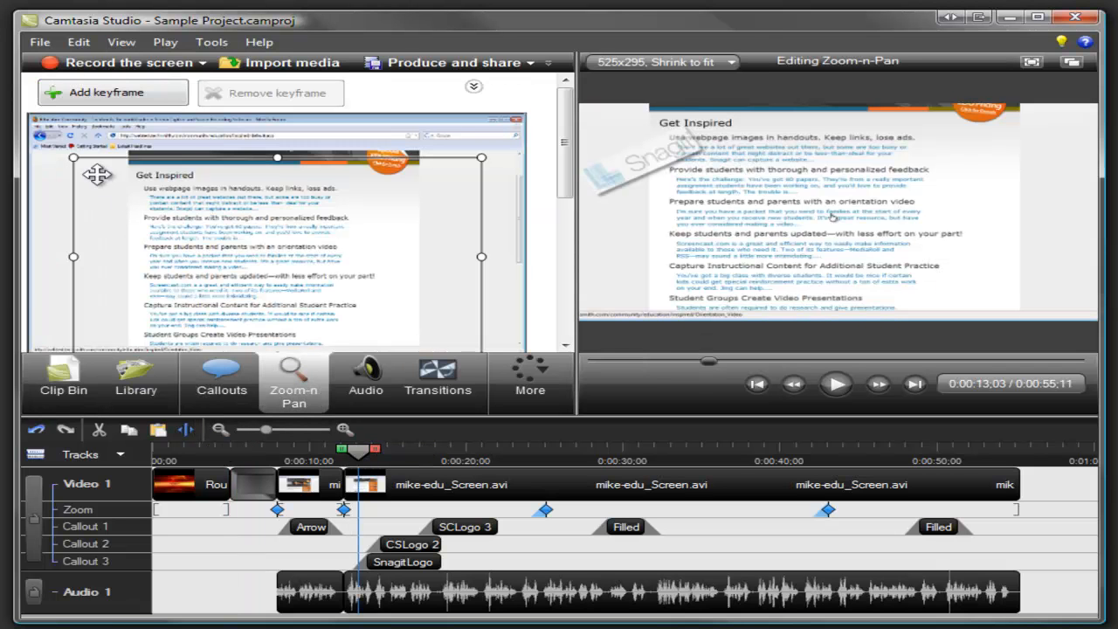
left_click_drag(73, 158, 214, 226)
left_click_drag(291, 303, 234, 267)
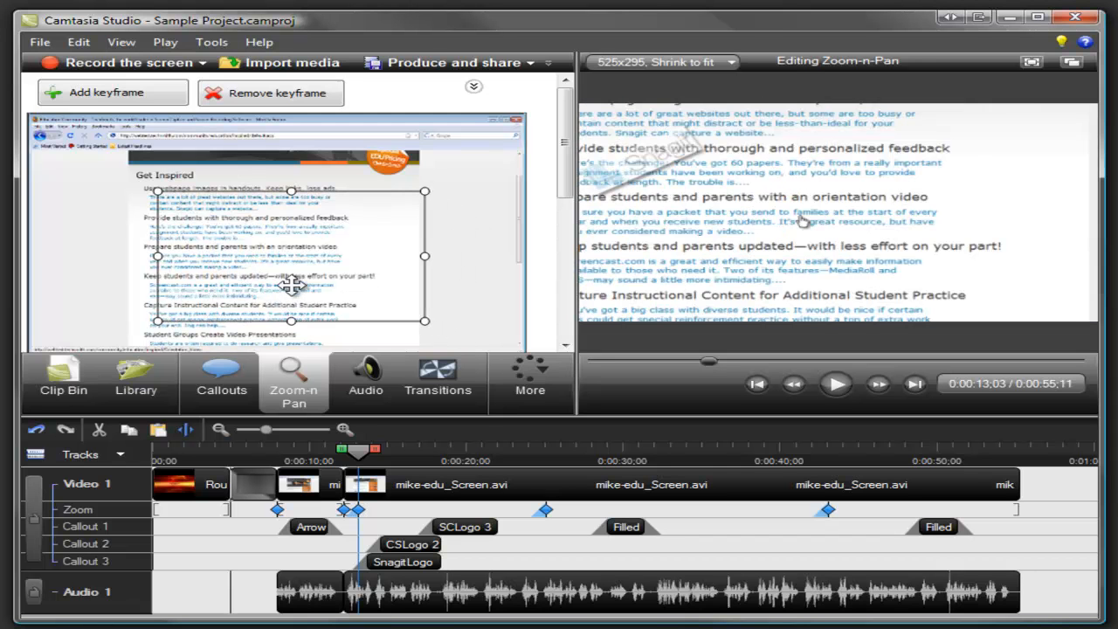
Step: Set the mouse cursor's highlight effect to Highlight in the Cursor Effects
left_click(540, 376)
left_click(548, 403)
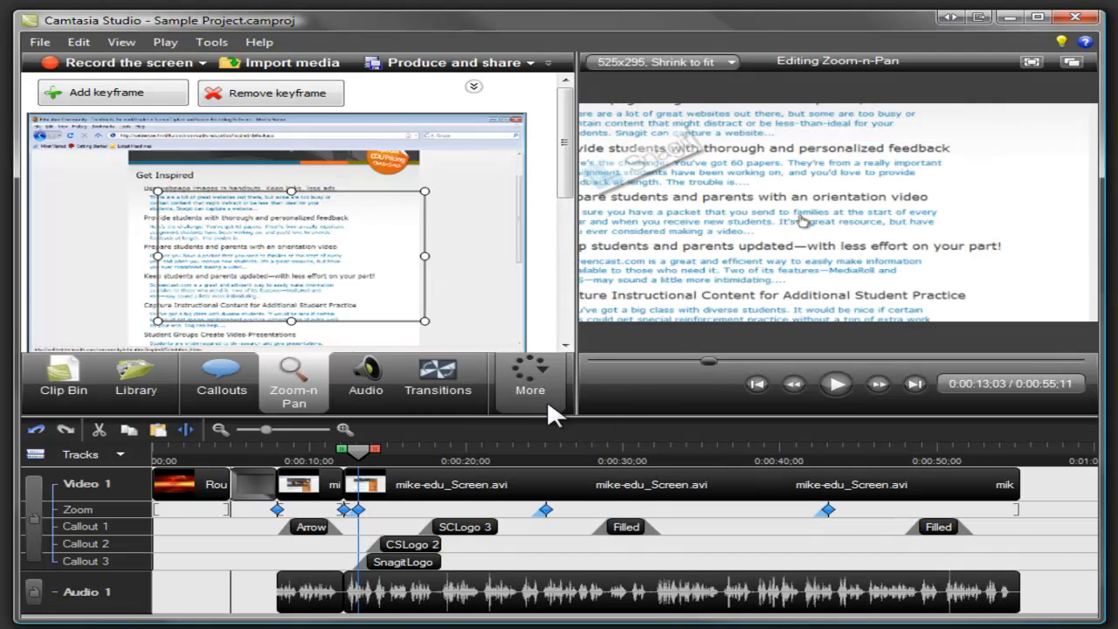
left_click(249, 302)
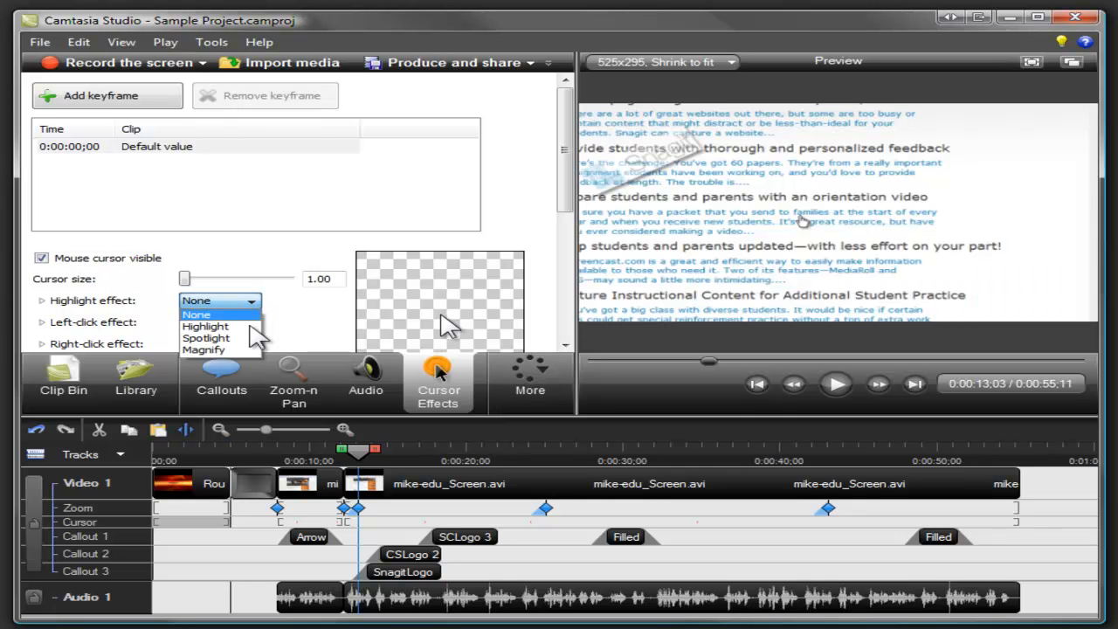
left_click(249, 325)
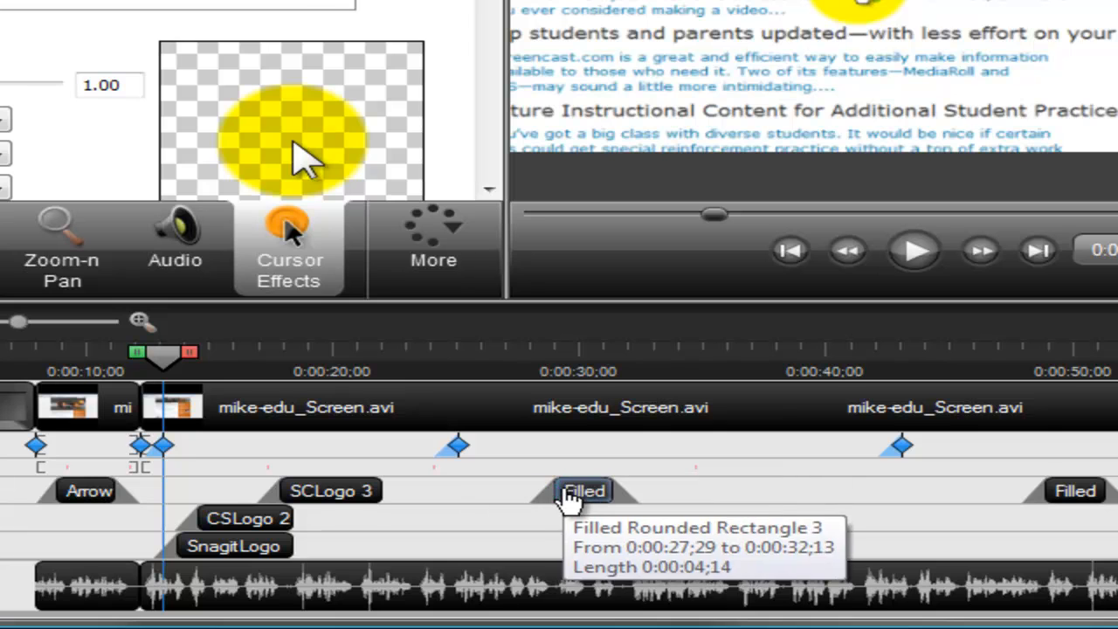
Step: Enlarge the Filled Rounded Rectangle 3 callout near 0:00:28 in the preview and finish editing by returning to the Clip Bin
left_click(569, 495)
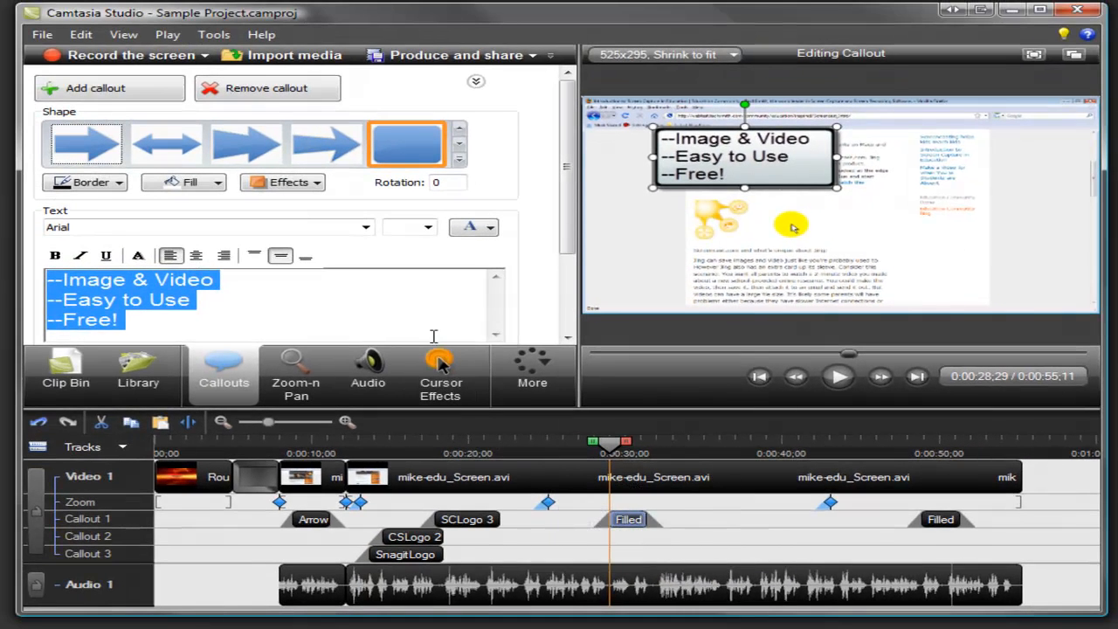
left_click_drag(837, 194, 882, 220)
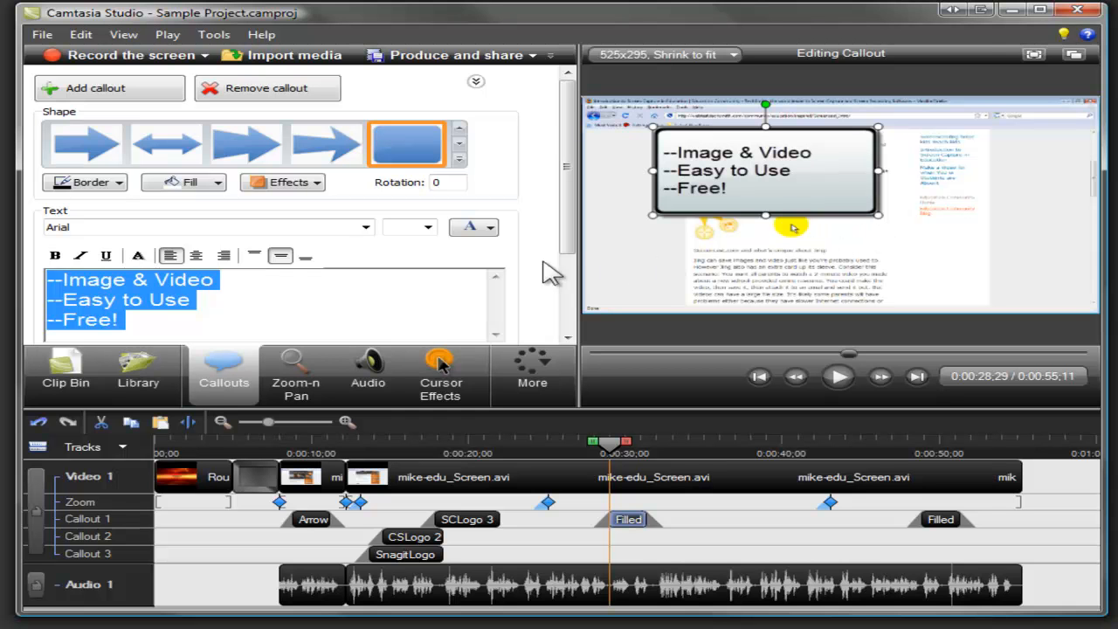
left_click(87, 368)
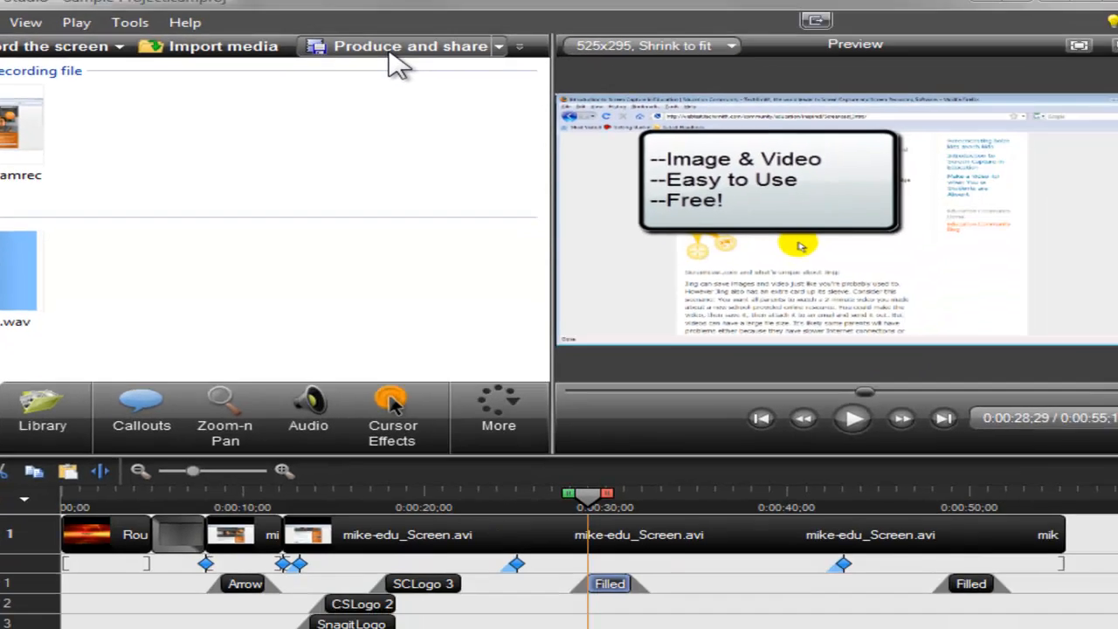
Step: Produce the video with the Blog preset under the production name Sample Project, keeping the default folder and post-production options
left_click(397, 52)
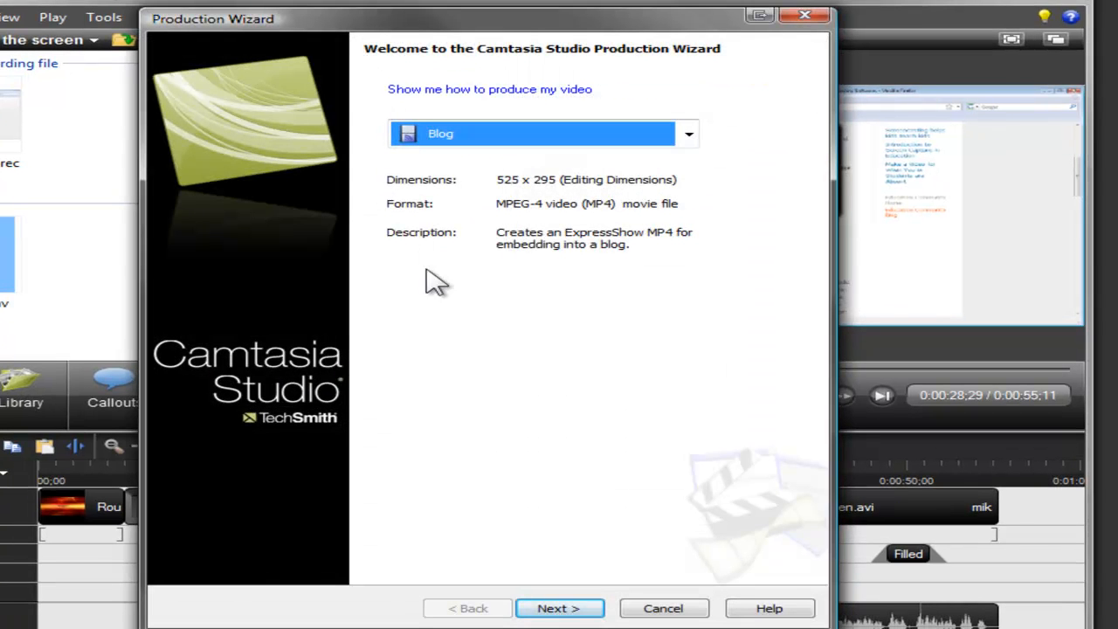
left_click(559, 608)
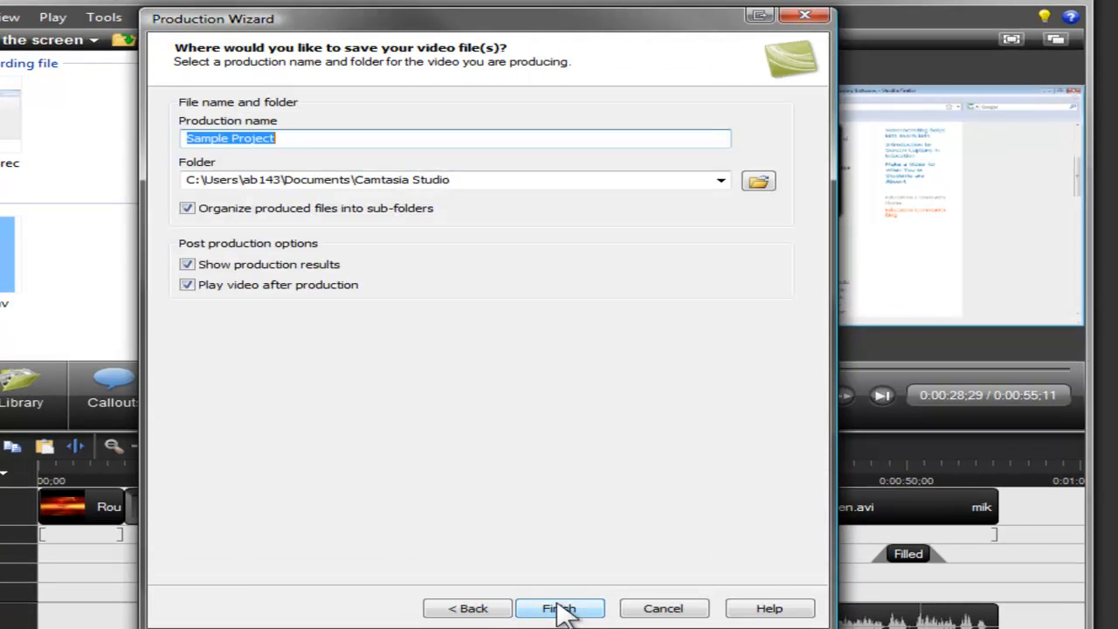
left_click(560, 608)
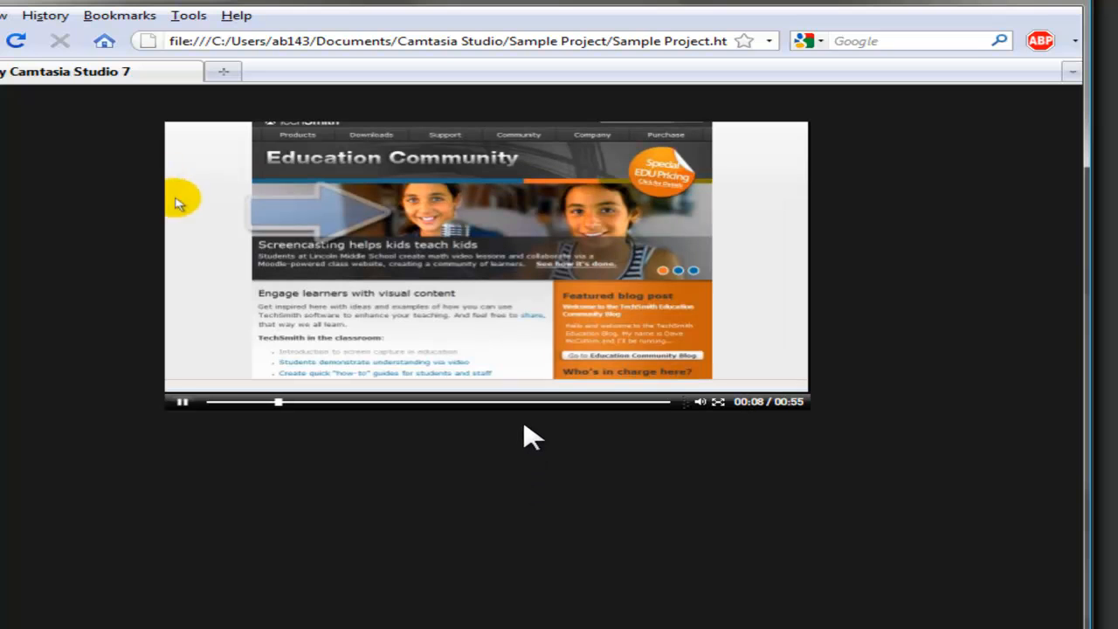